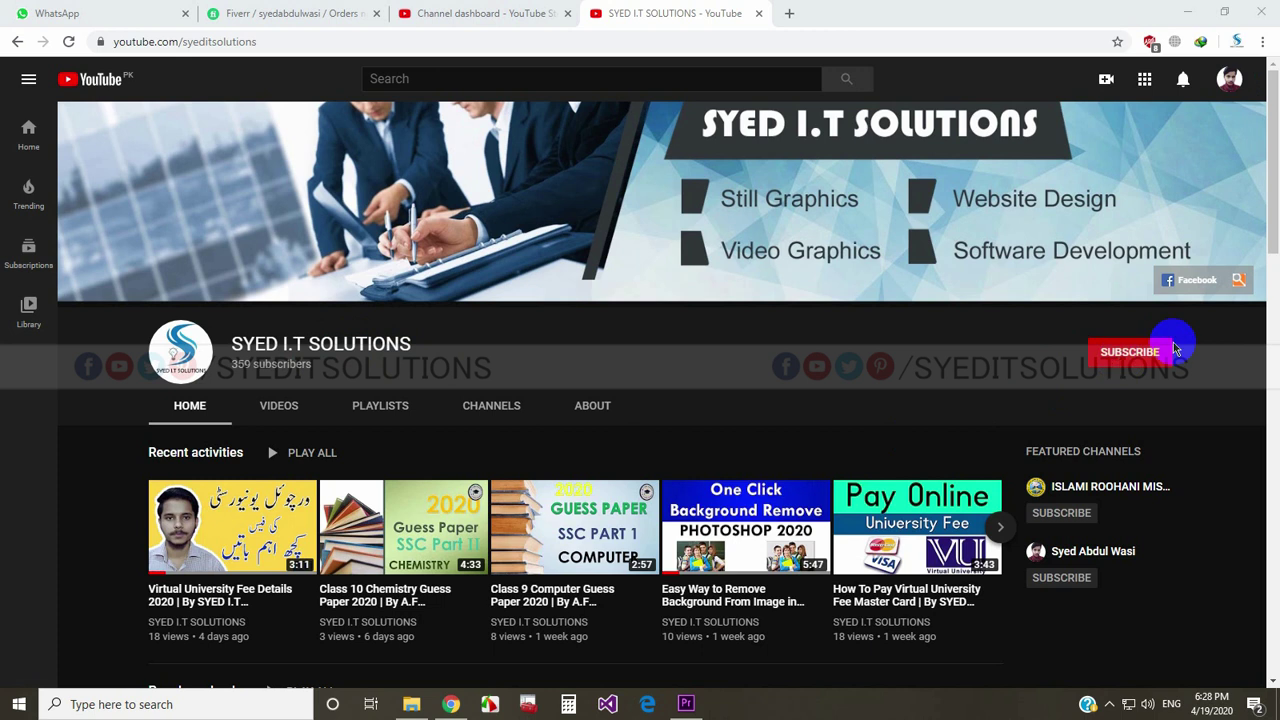
# Subscribe to the SYED I.T SOLUTIONS channel and try to change its notification setting
pyautogui.click(1095, 366)
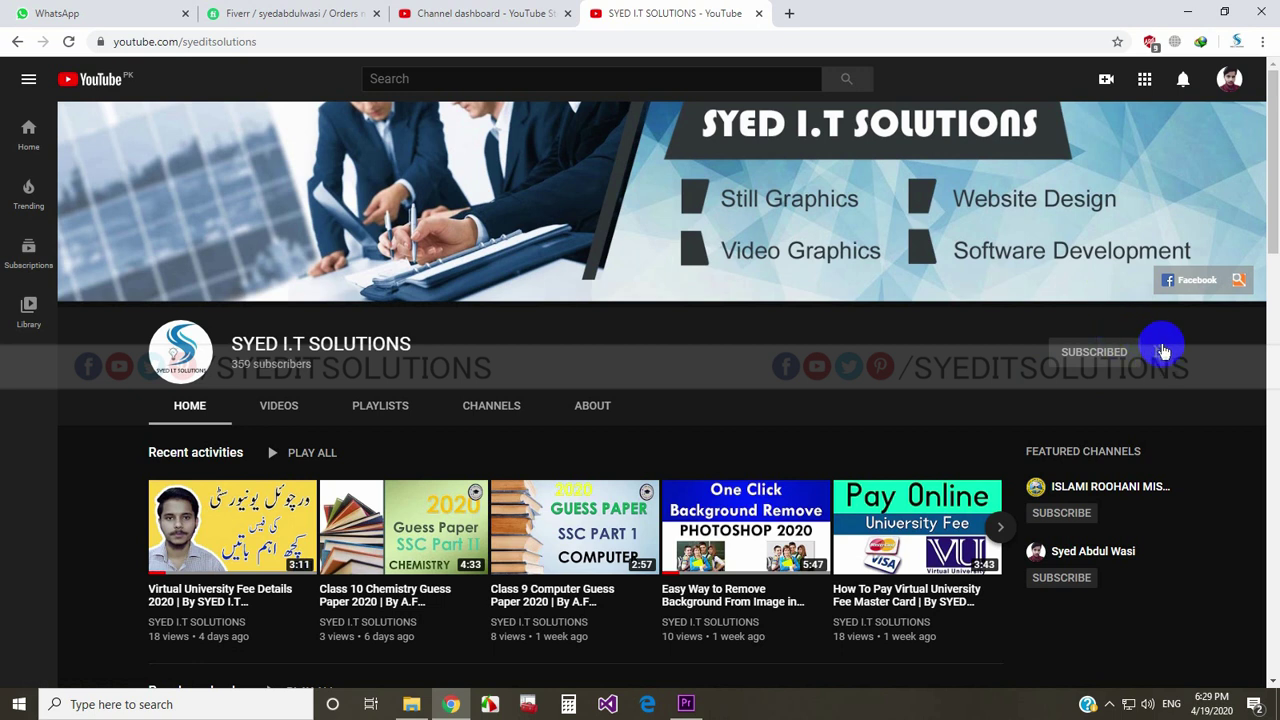
pyautogui.click(1163, 355)
pyautogui.scroll(-2, 360, 241)
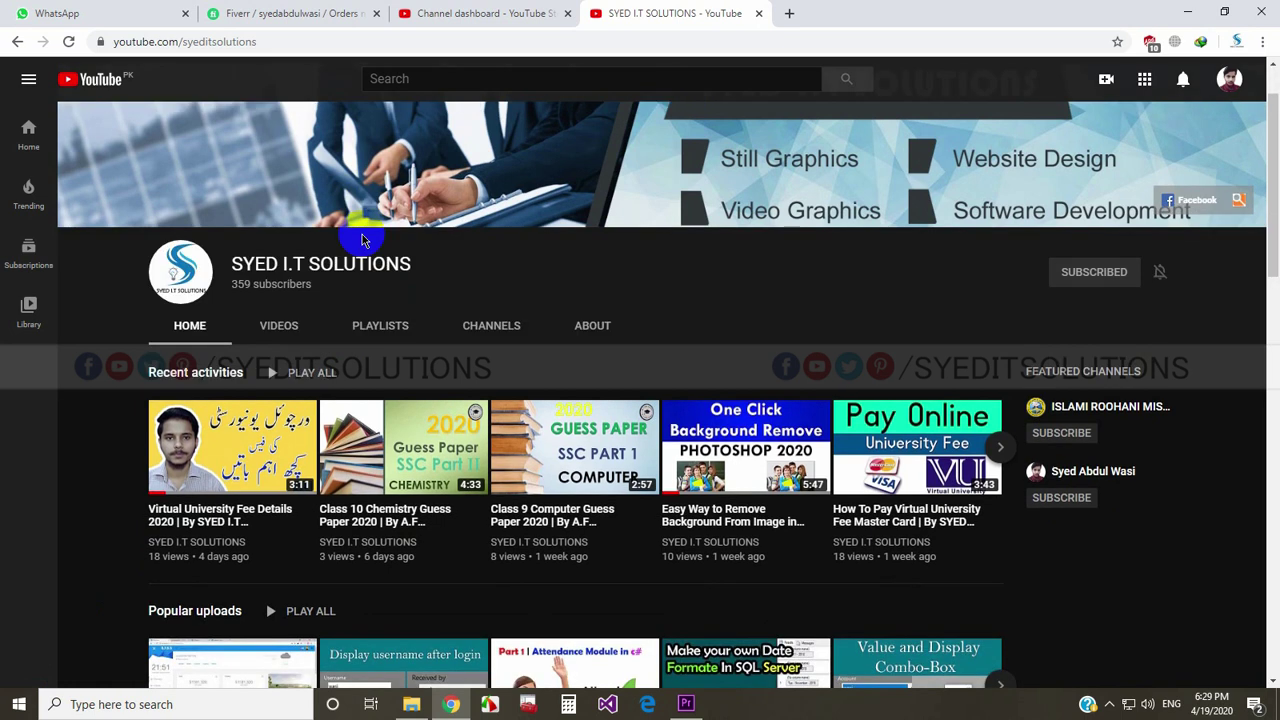
pyautogui.scroll(-2, 360, 238)
pyautogui.scroll(4, 362, 241)
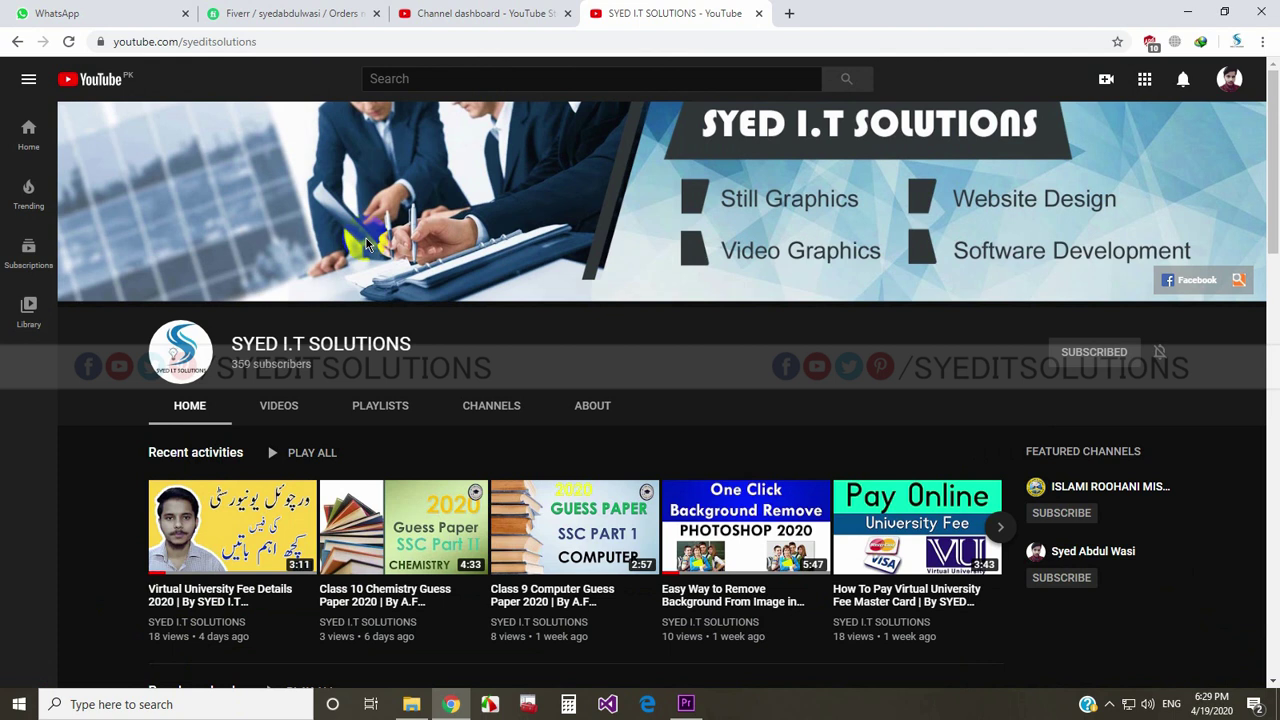
# Switch the active YouTube account to the SYED I.T SOLUTIONS channel
pyautogui.click(451, 8)
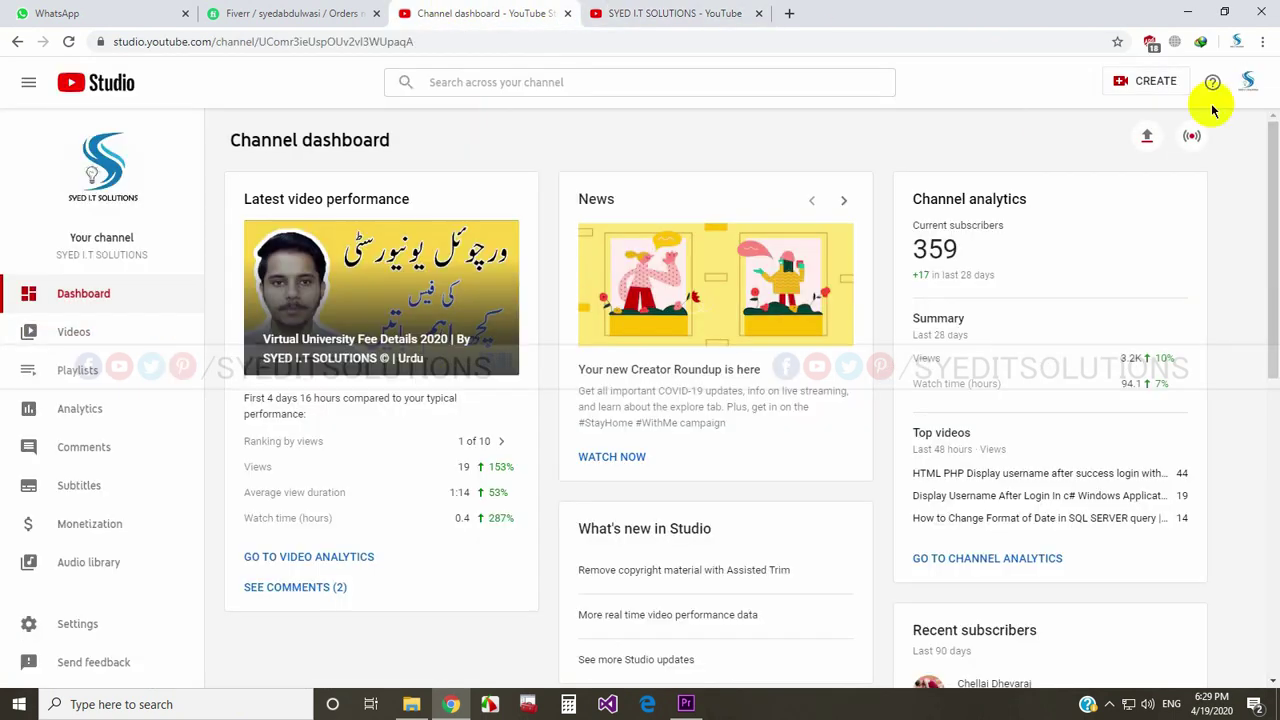
pyautogui.click(705, 12)
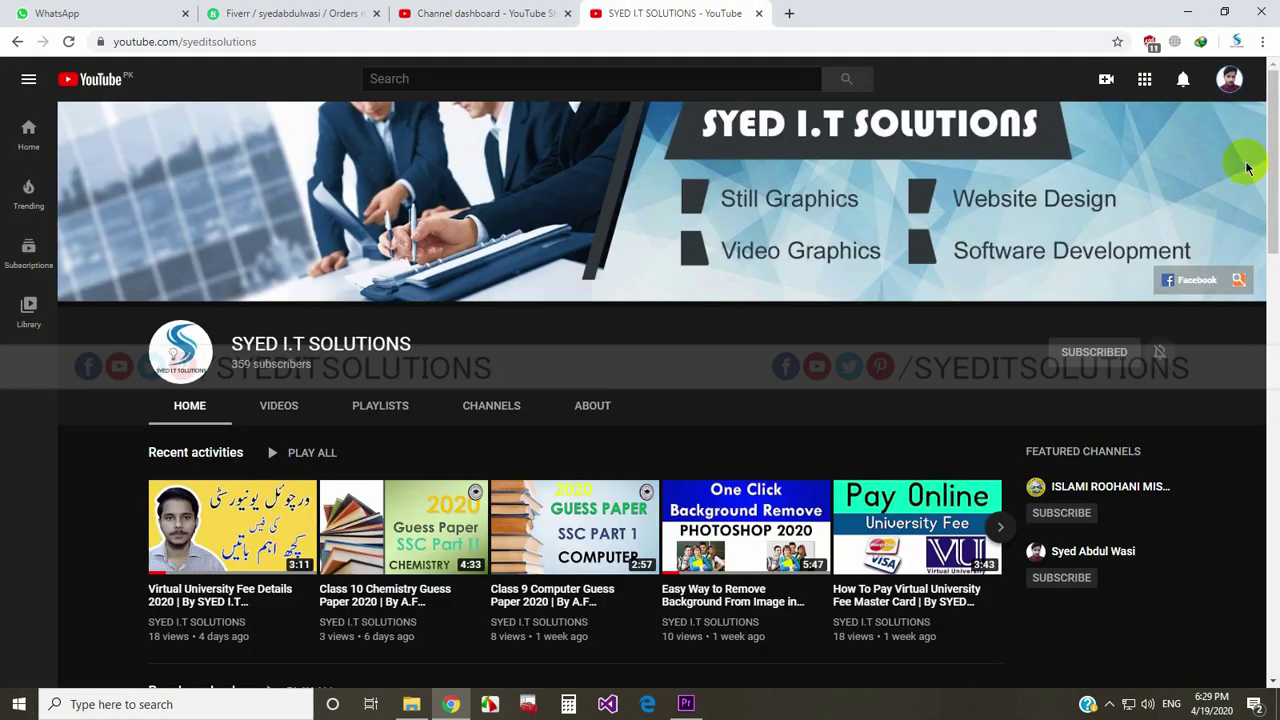
pyautogui.click(1230, 80)
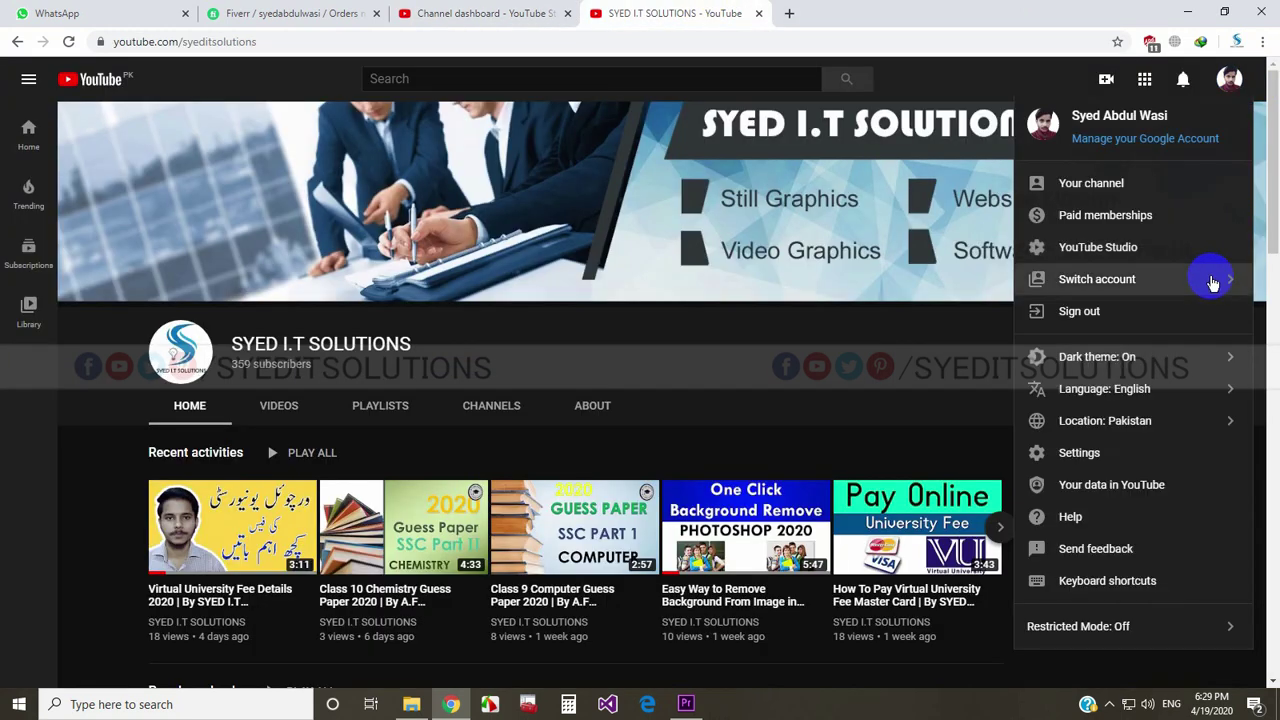
pyautogui.click(1212, 283)
pyautogui.click(1095, 322)
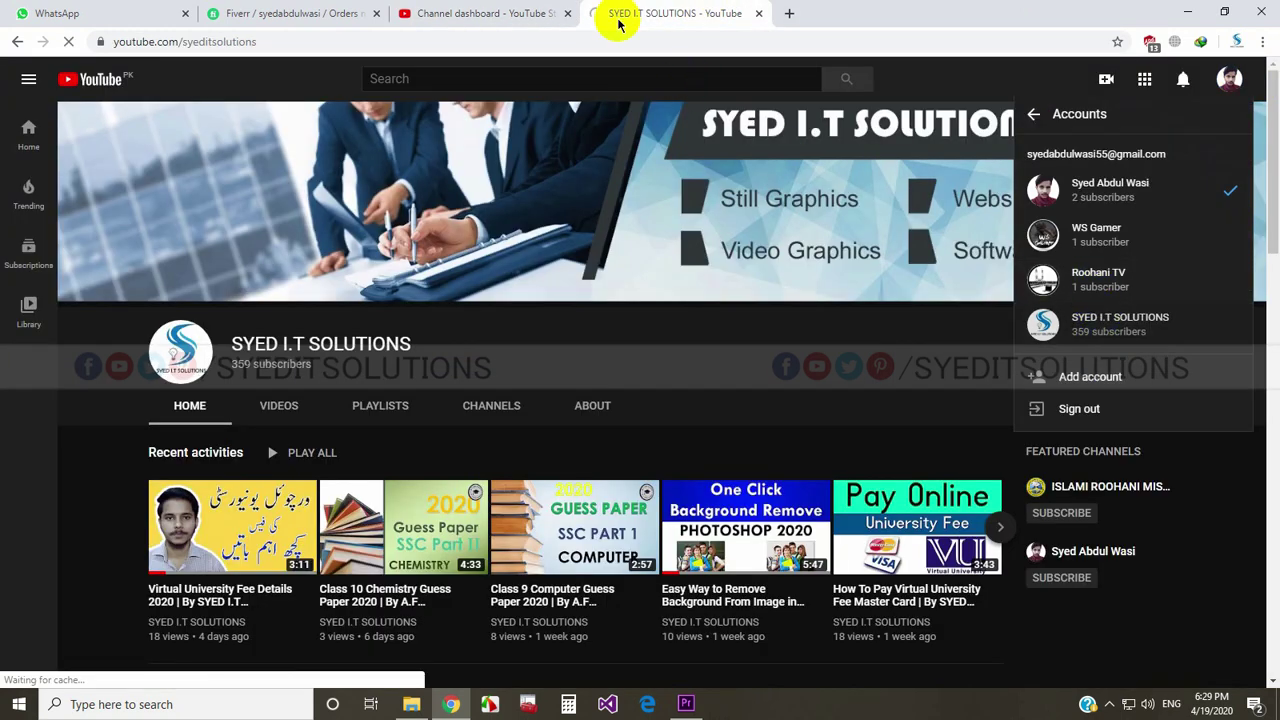
# Go to the channel's YouTube Studio dashboard and open the advanced channel settings
pyautogui.click(485, 13)
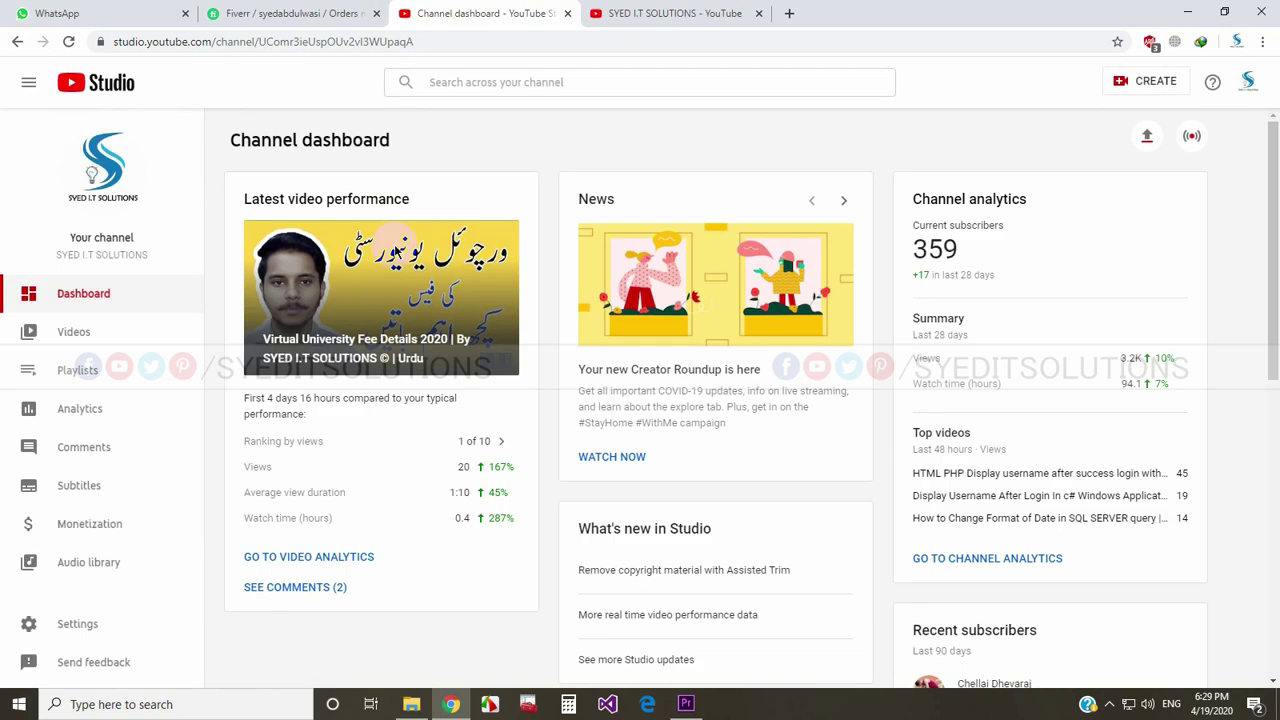
pyautogui.scroll(-1, 470, 375)
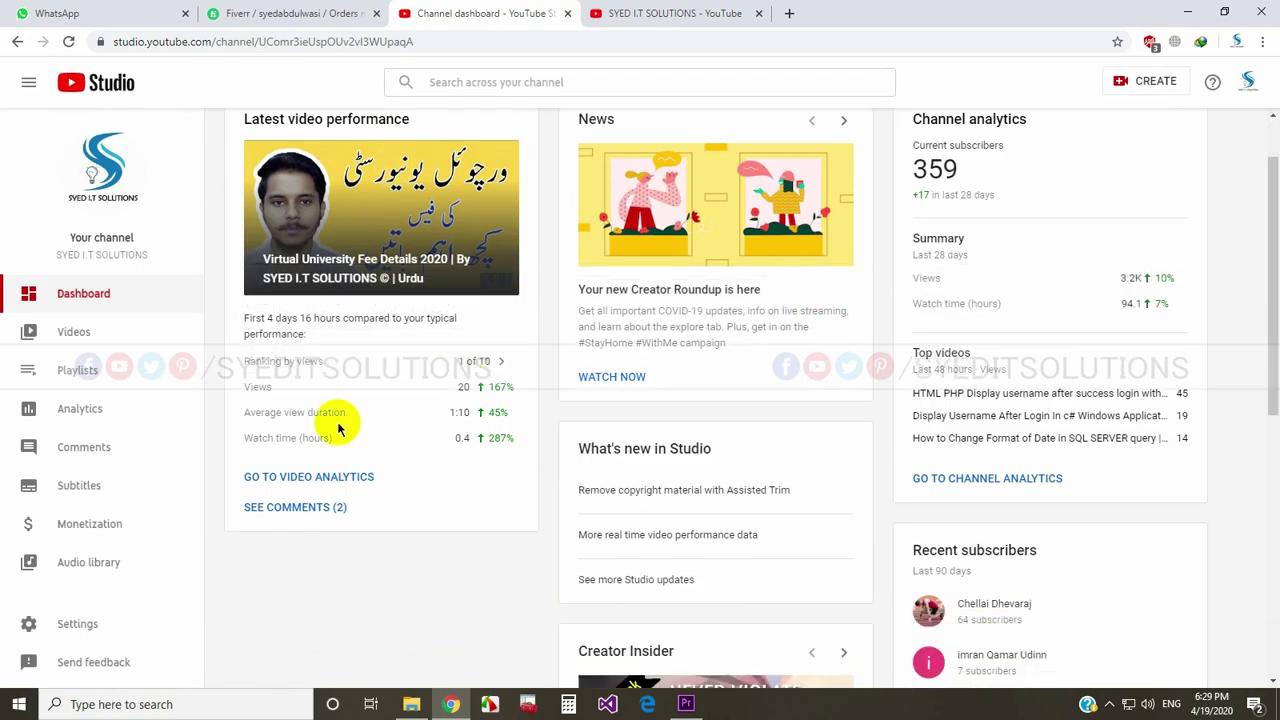
pyautogui.click(126, 620)
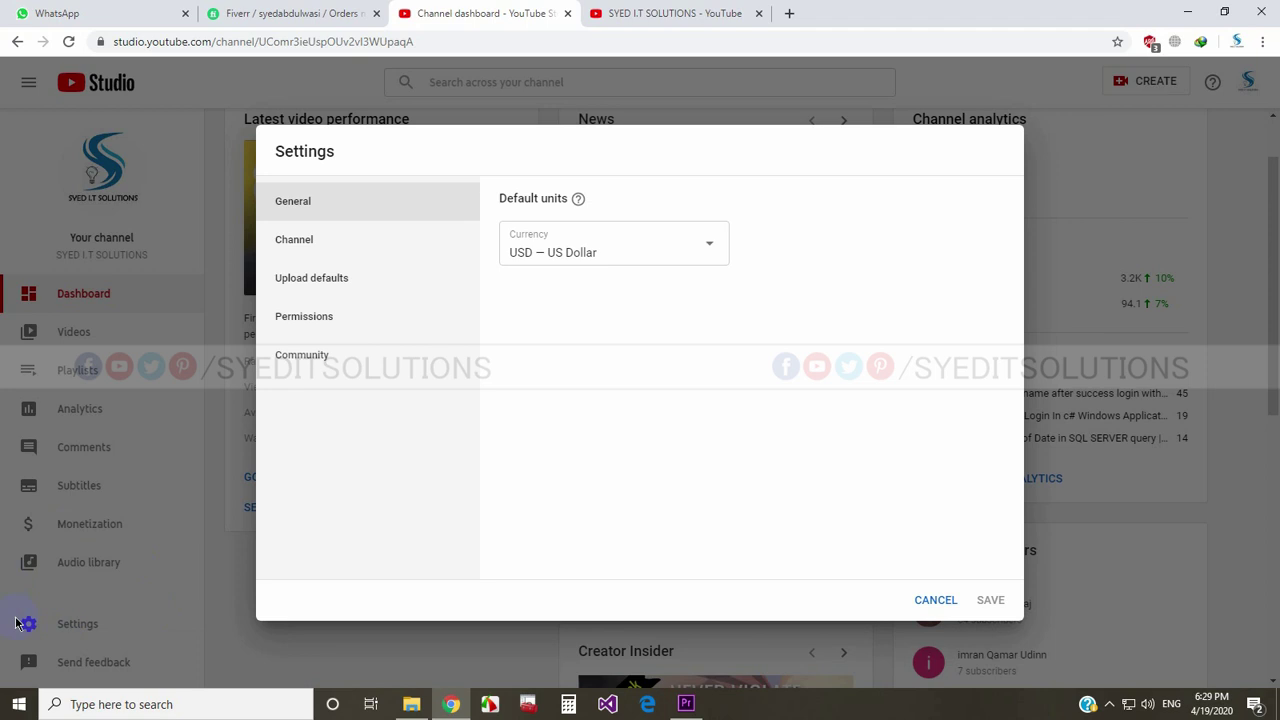
pyautogui.click(303, 249)
pyautogui.click(661, 208)
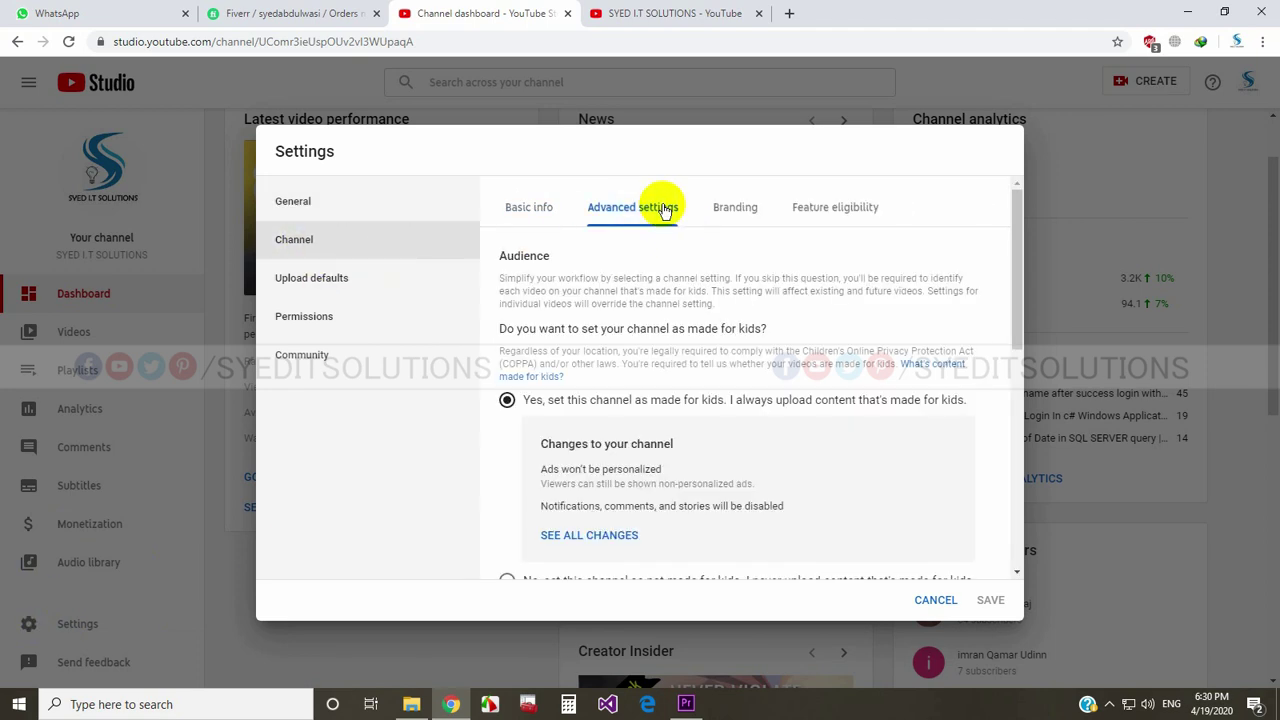
# Set the channel's audience to not made for kids and save the settings
pyautogui.scroll(-1, 505, 385)
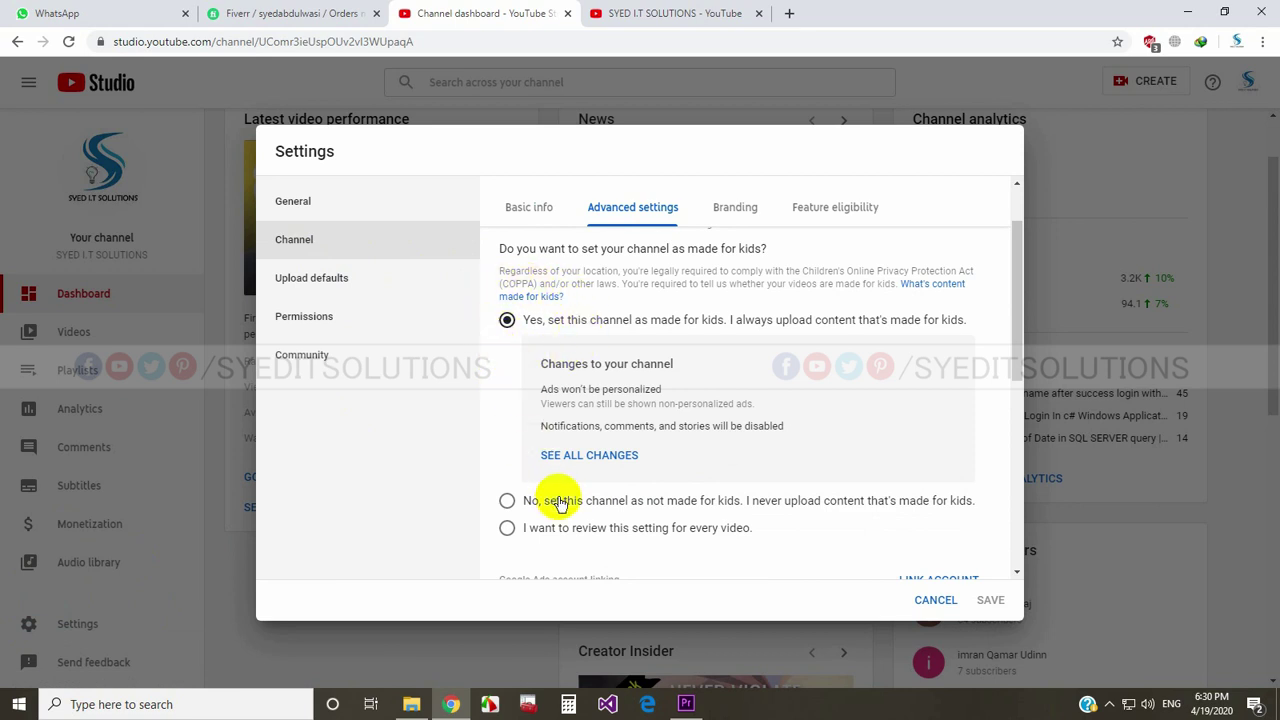
pyautogui.scroll(-1, 494, 470)
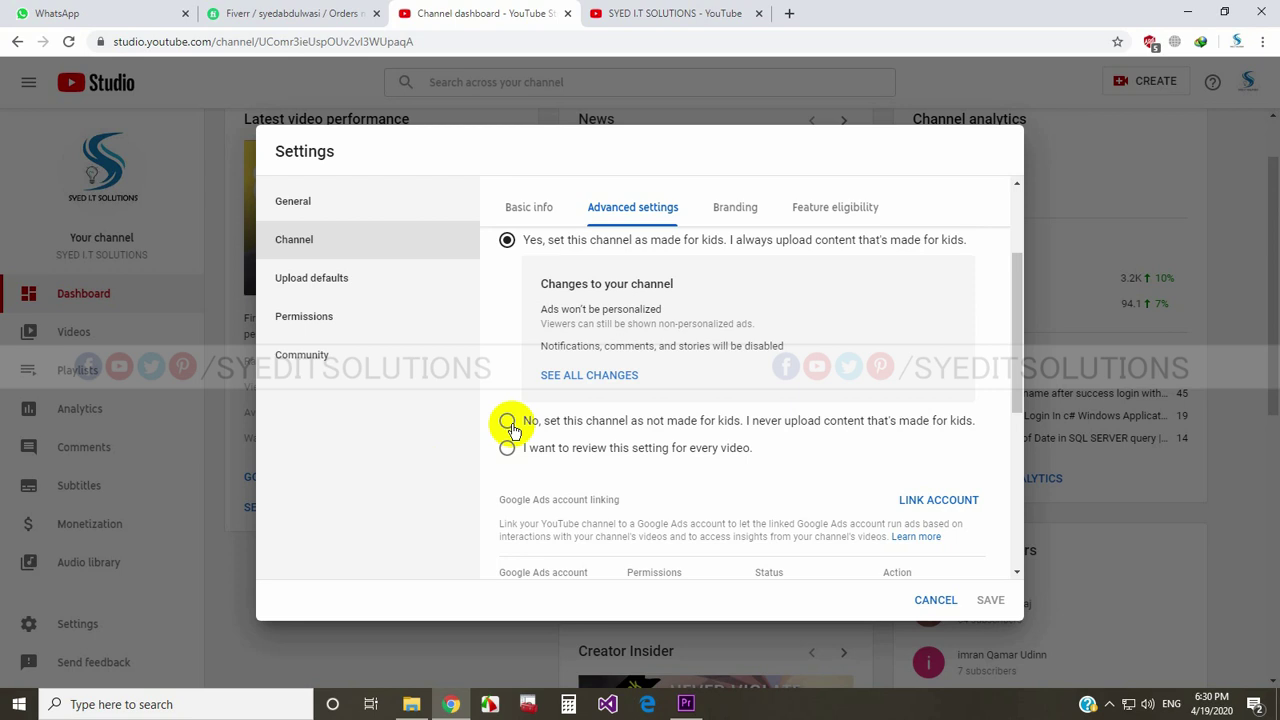
pyautogui.click(512, 447)
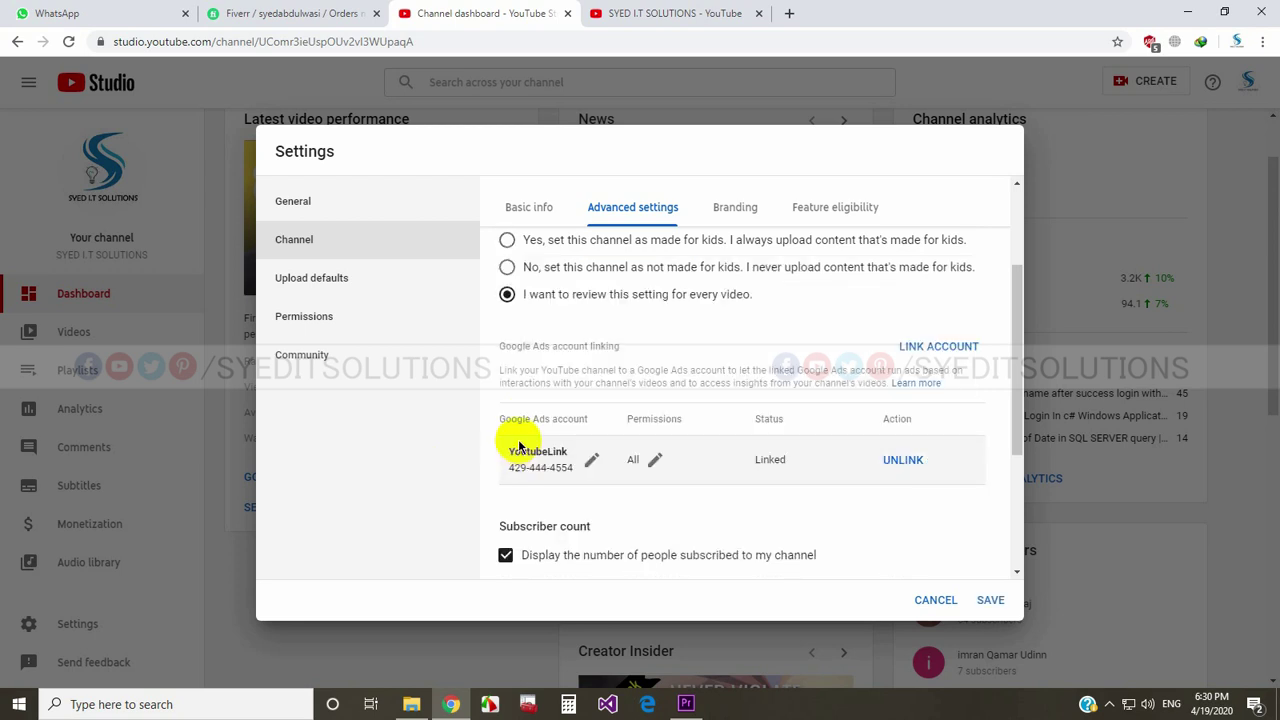
pyautogui.scroll(3, 525, 350)
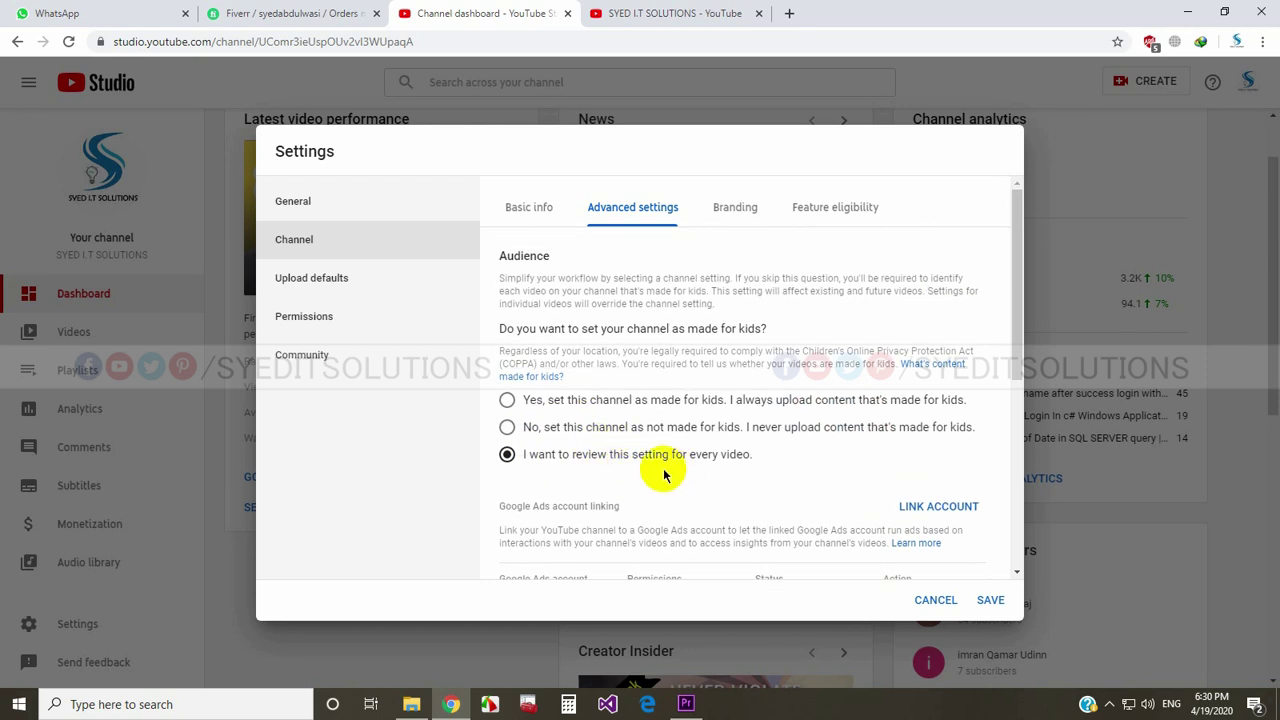
pyautogui.click(574, 426)
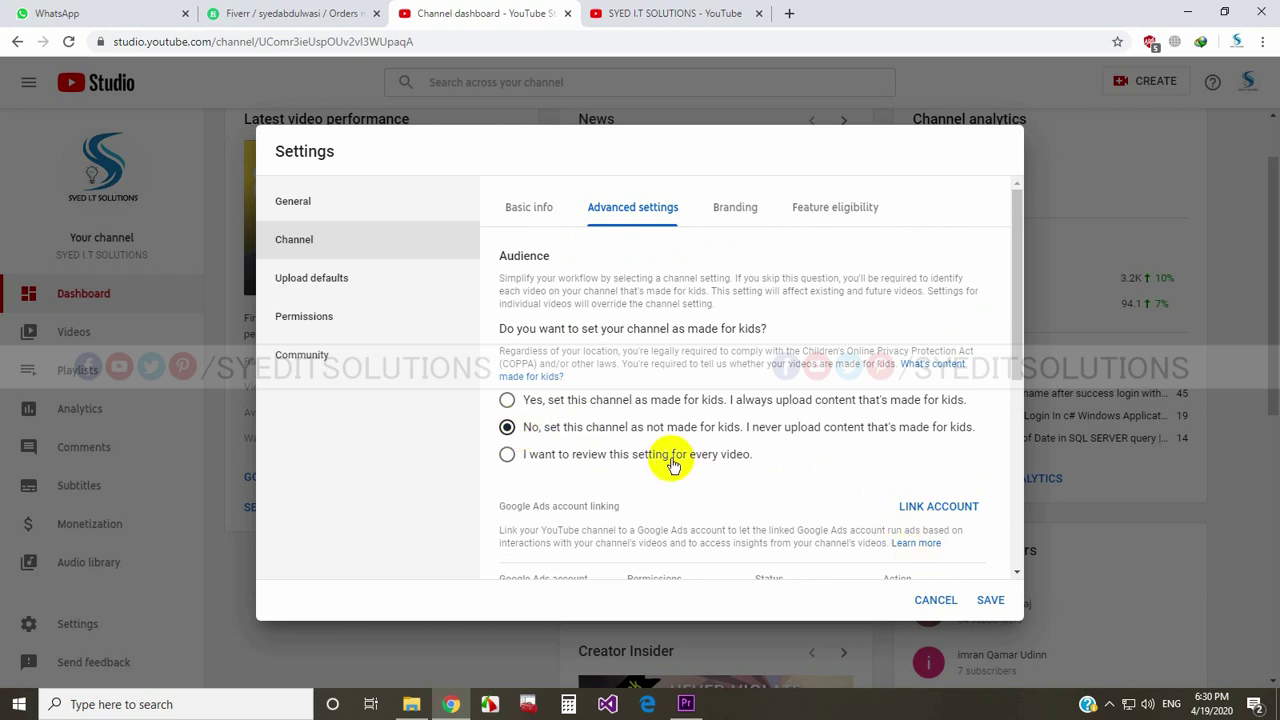
pyautogui.click(988, 601)
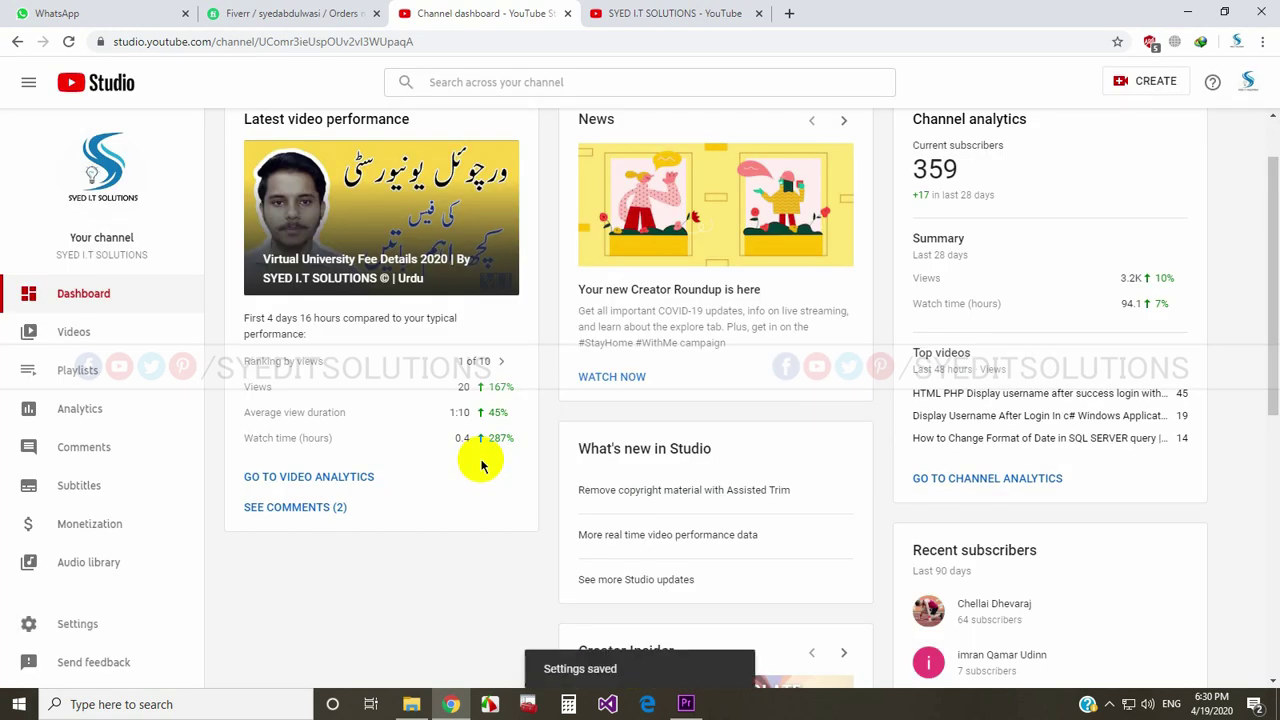
# Find the "Pubg gameplay 11 Kills" video among the channel's uploads, set it as not made for kids, and save
pyautogui.click(129, 340)
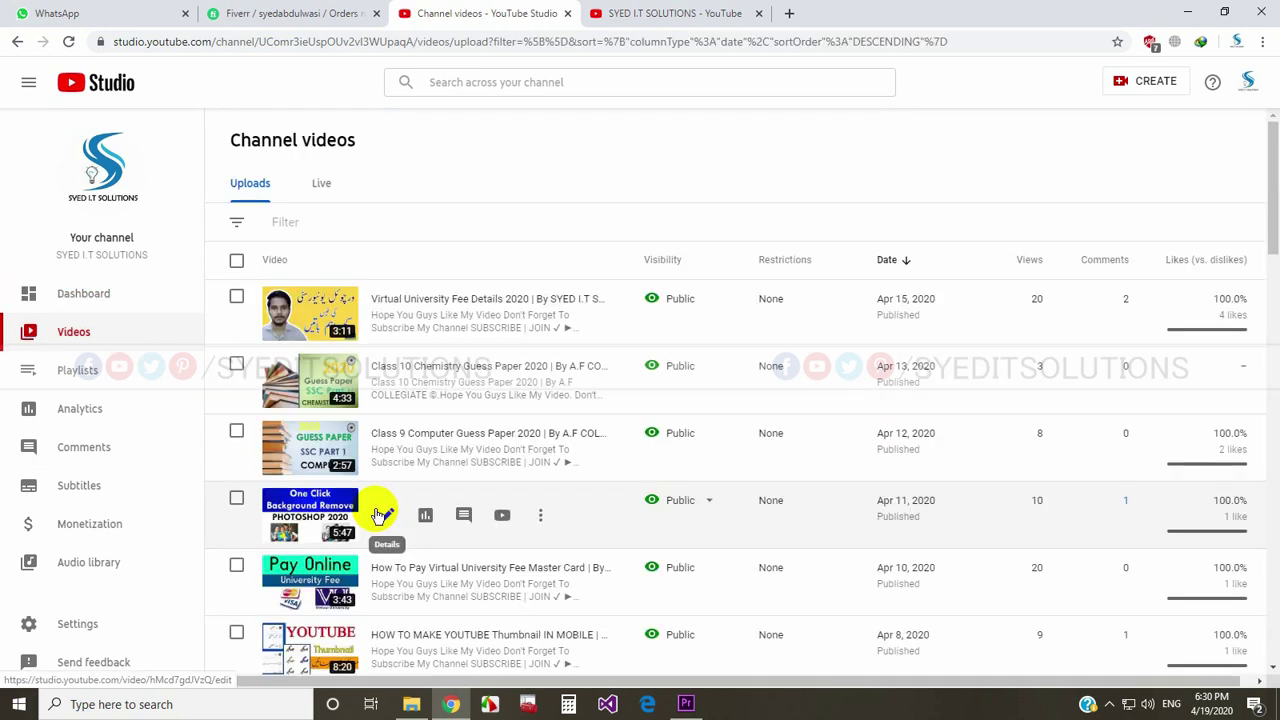
pyautogui.scroll(-3, 378, 510)
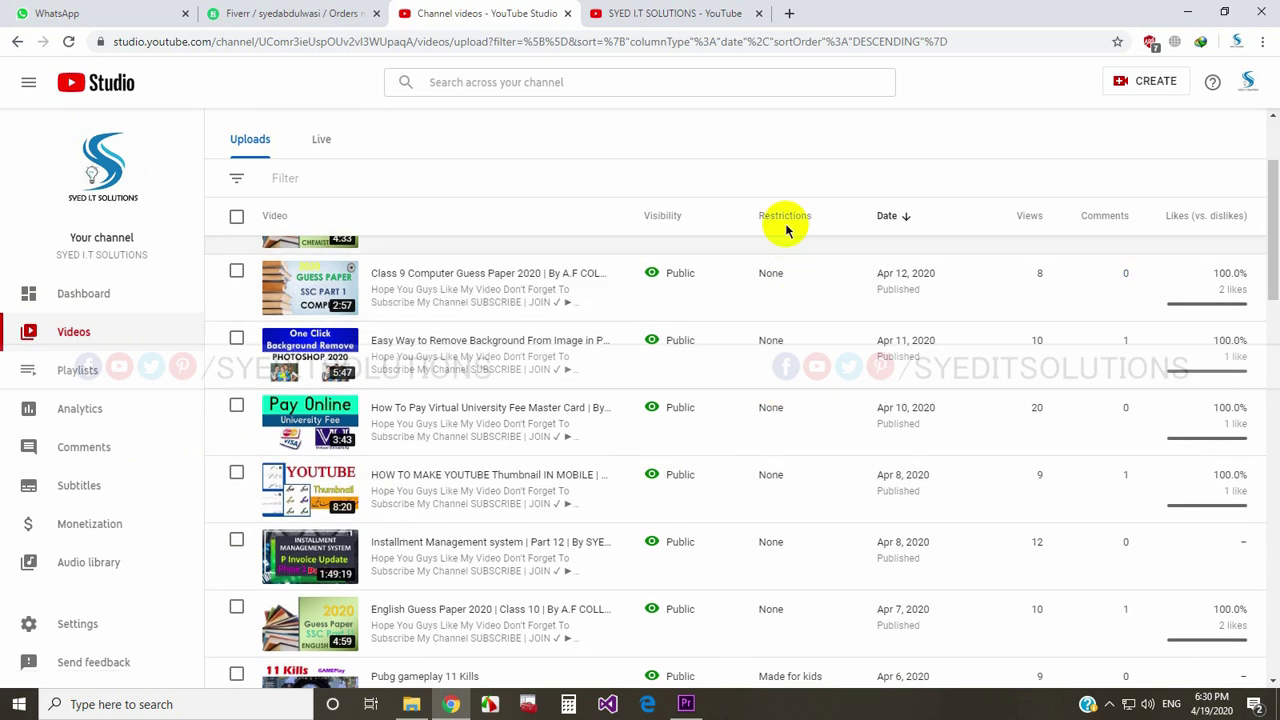
pyautogui.scroll(-4, 760, 508)
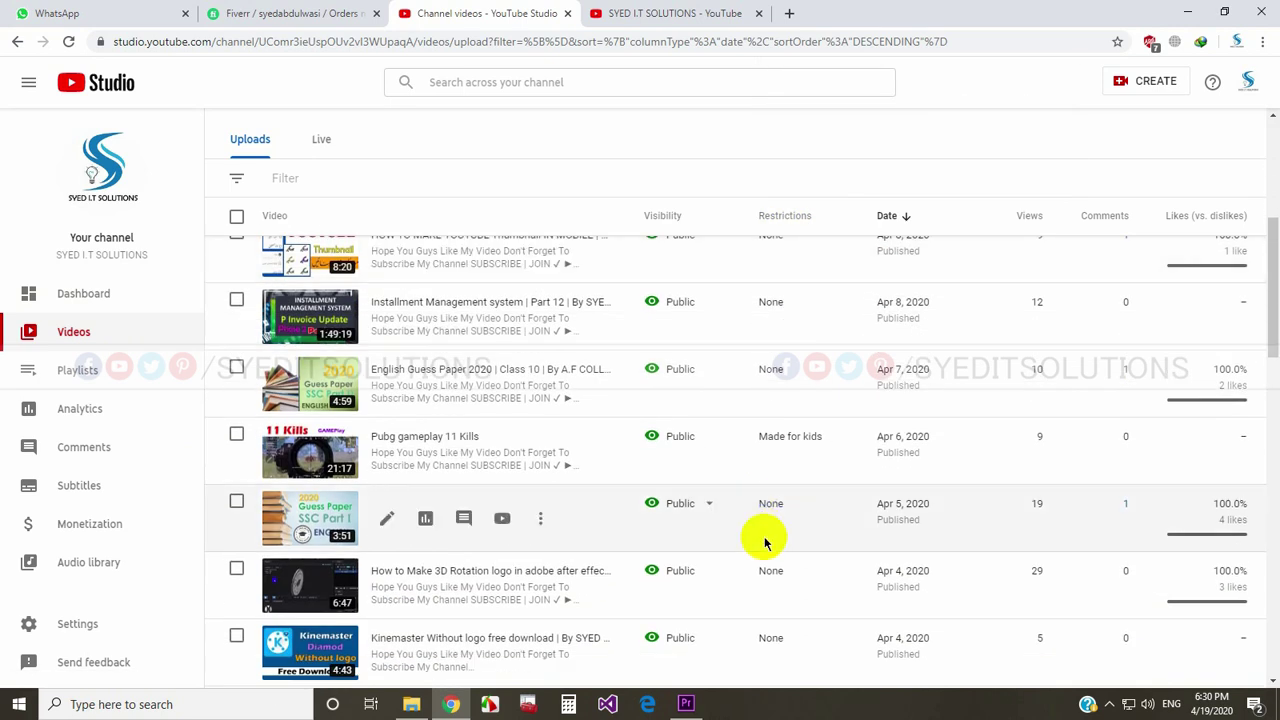
pyautogui.moveTo(815, 433)
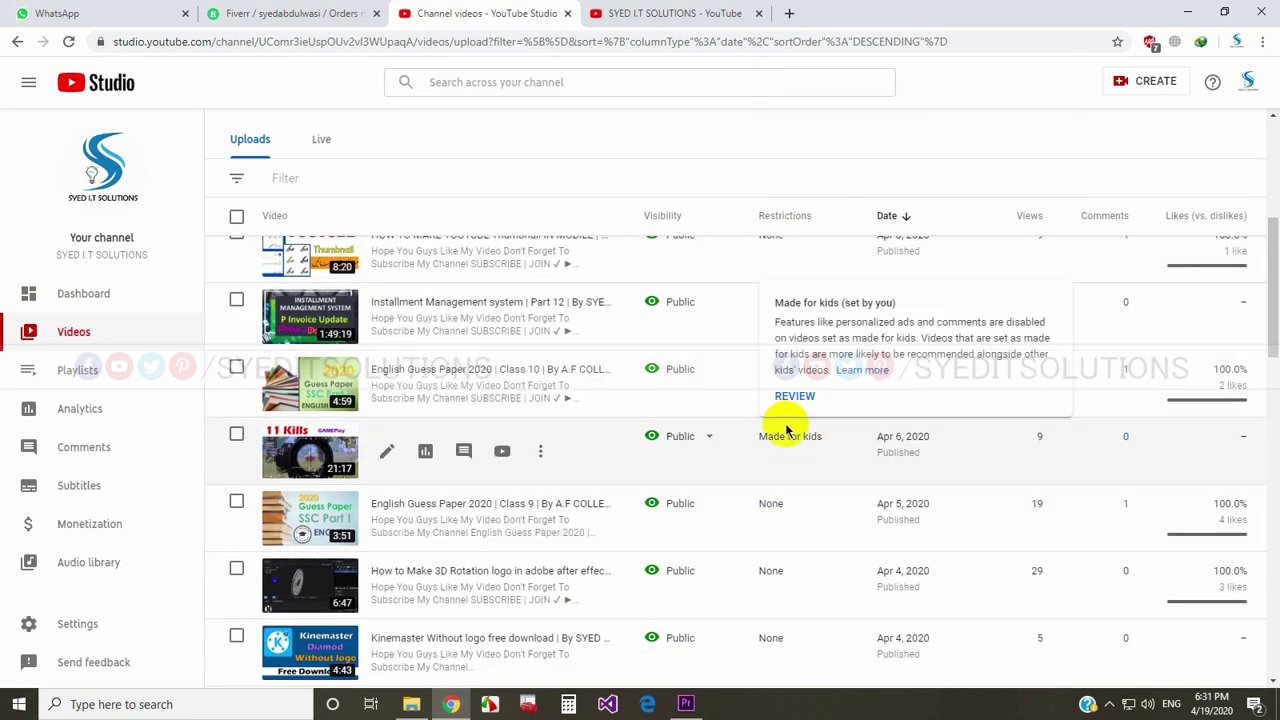
pyautogui.click(797, 398)
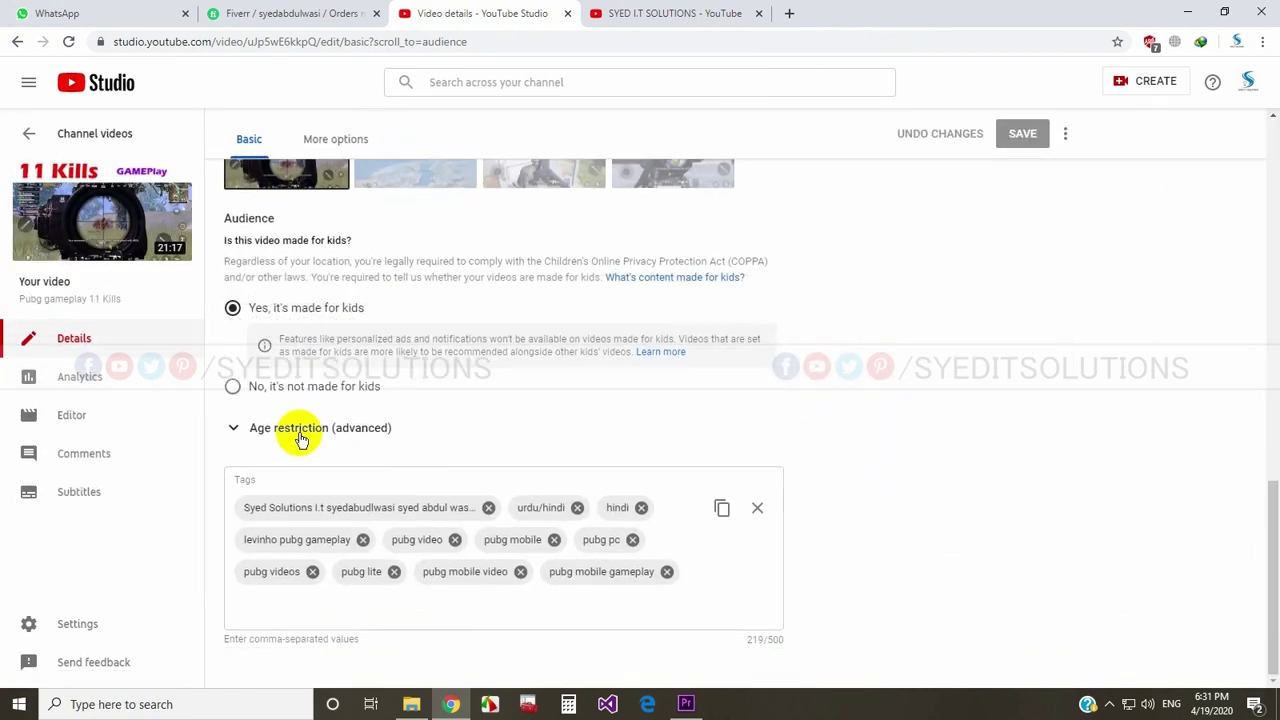
pyautogui.click(281, 388)
pyautogui.click(1020, 135)
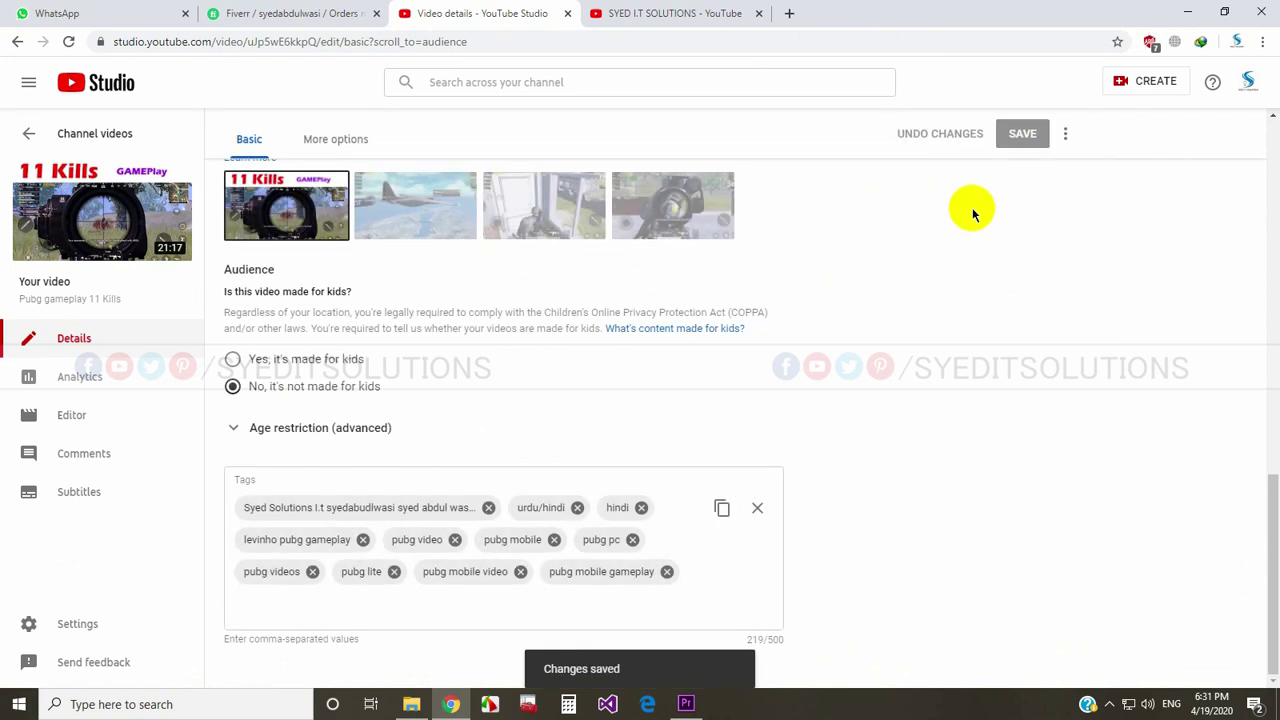
# Switch back to the personal YouTube account and reload the SYED I.T SOLUTIONS channel page
pyautogui.click(1248, 110)
pyautogui.click(1100, 240)
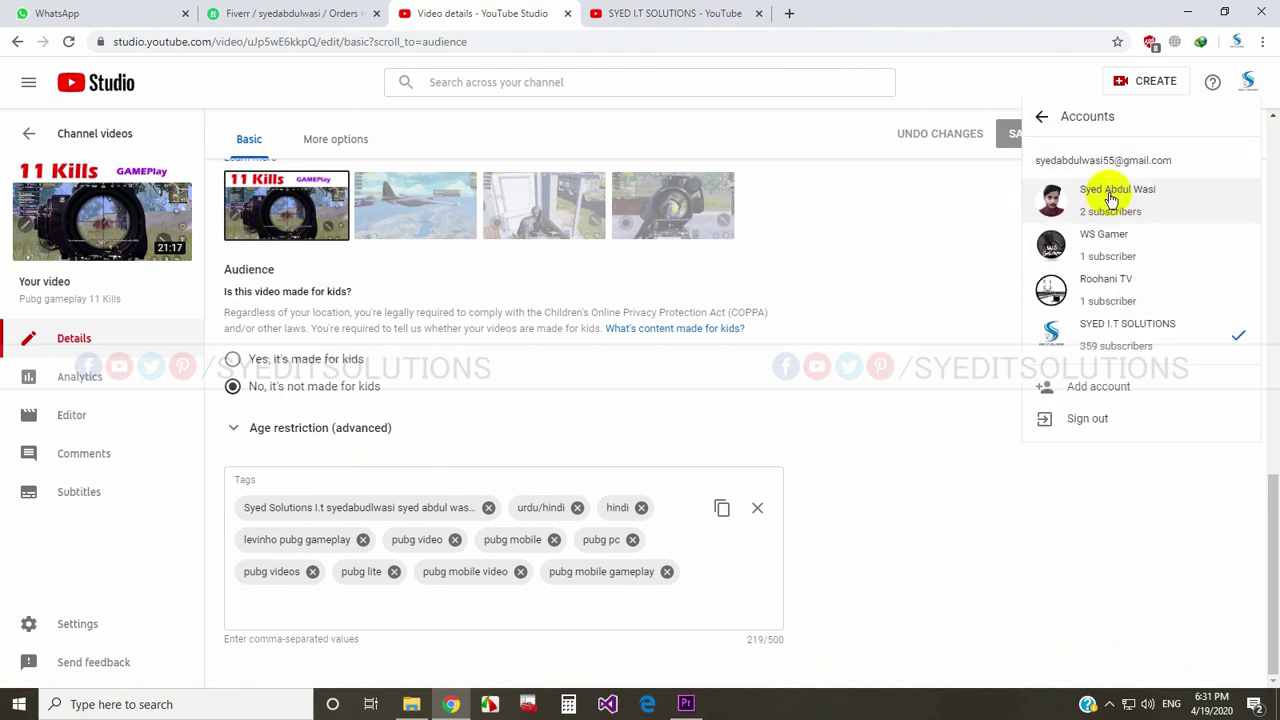
pyautogui.click(1110, 198)
pyautogui.click(690, 12)
pyautogui.click(69, 42)
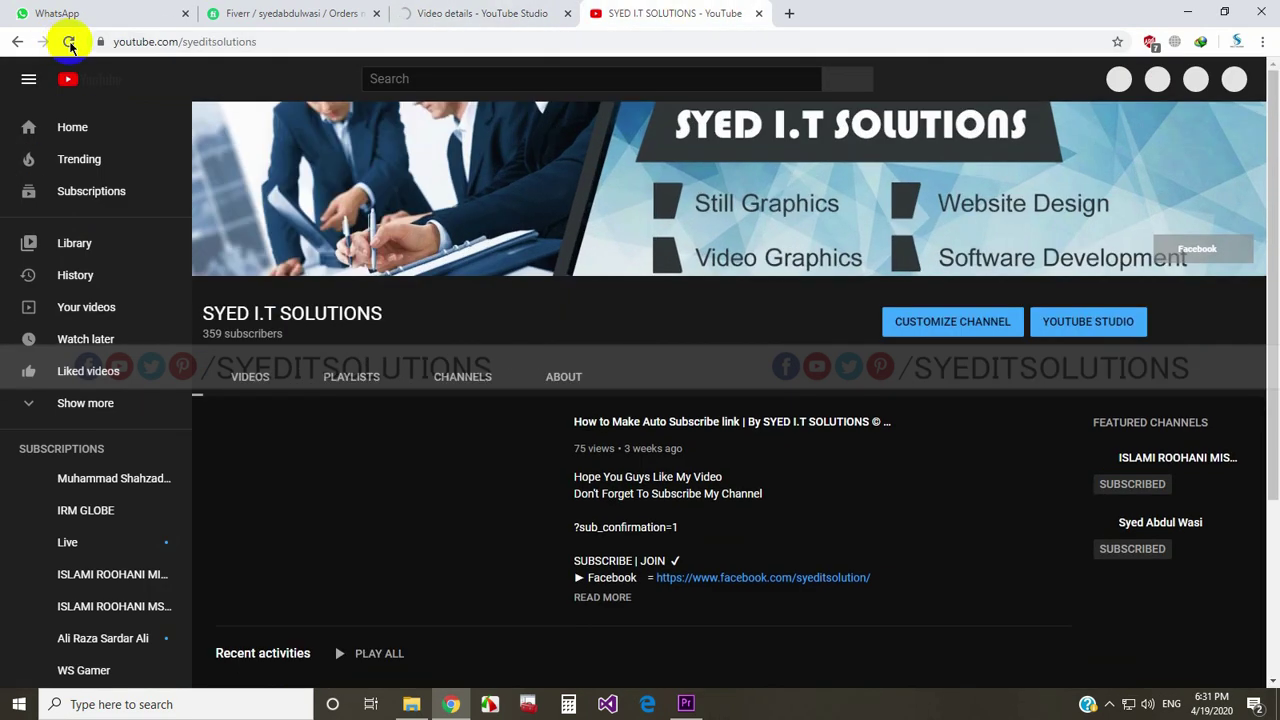
pyautogui.click(29, 82)
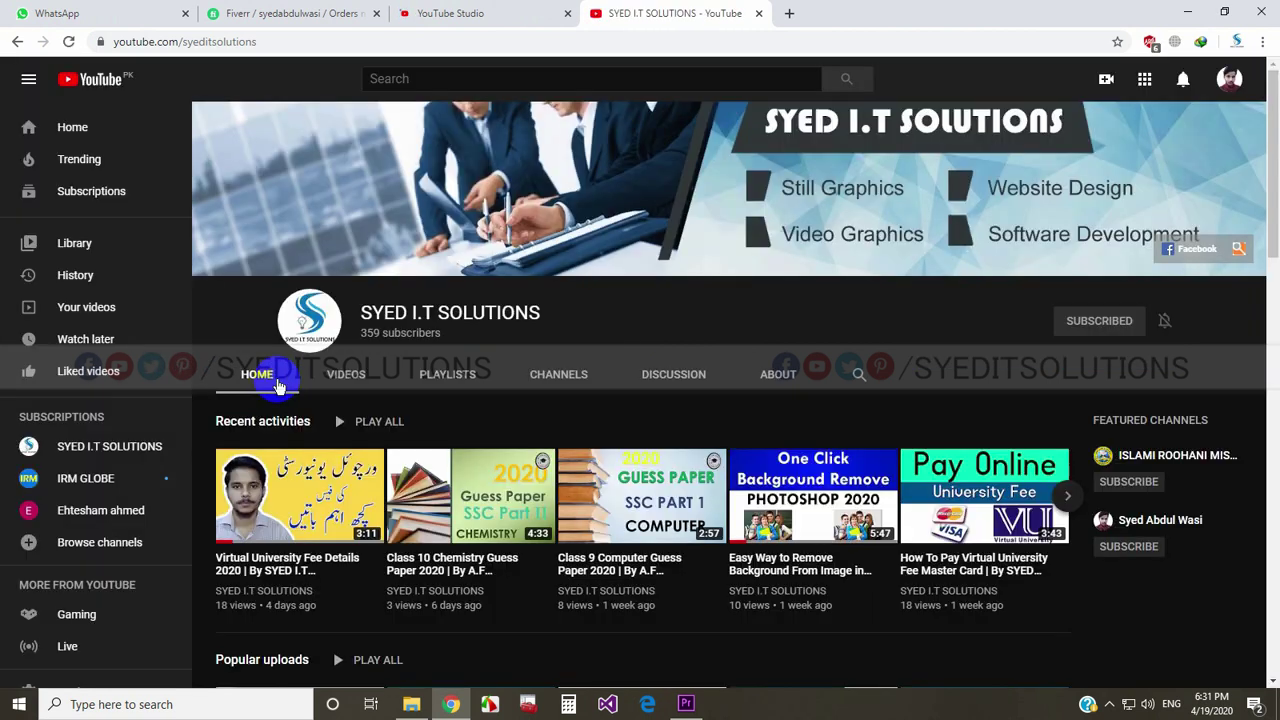
pyautogui.click(29, 80)
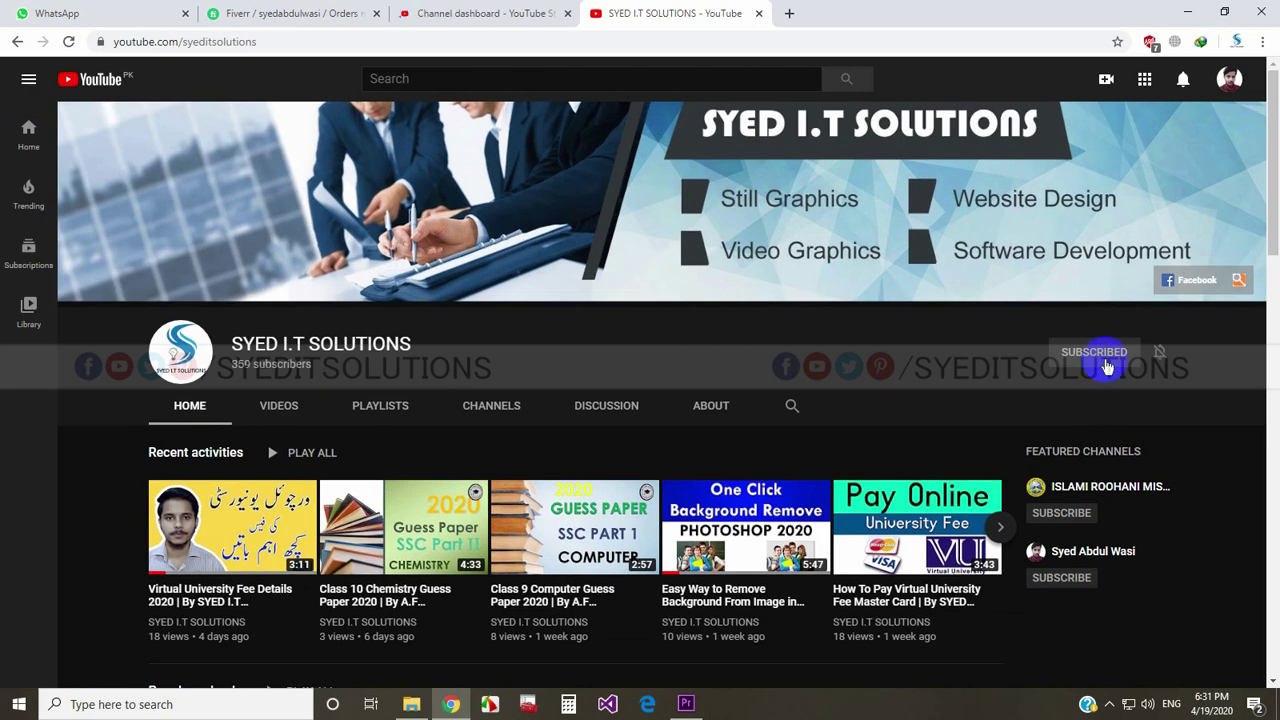
# Try the channel's notification bell, and unsubscribe from SYED I.T SOLUTIONS
pyautogui.click(1162, 353)
pyautogui.click(1125, 362)
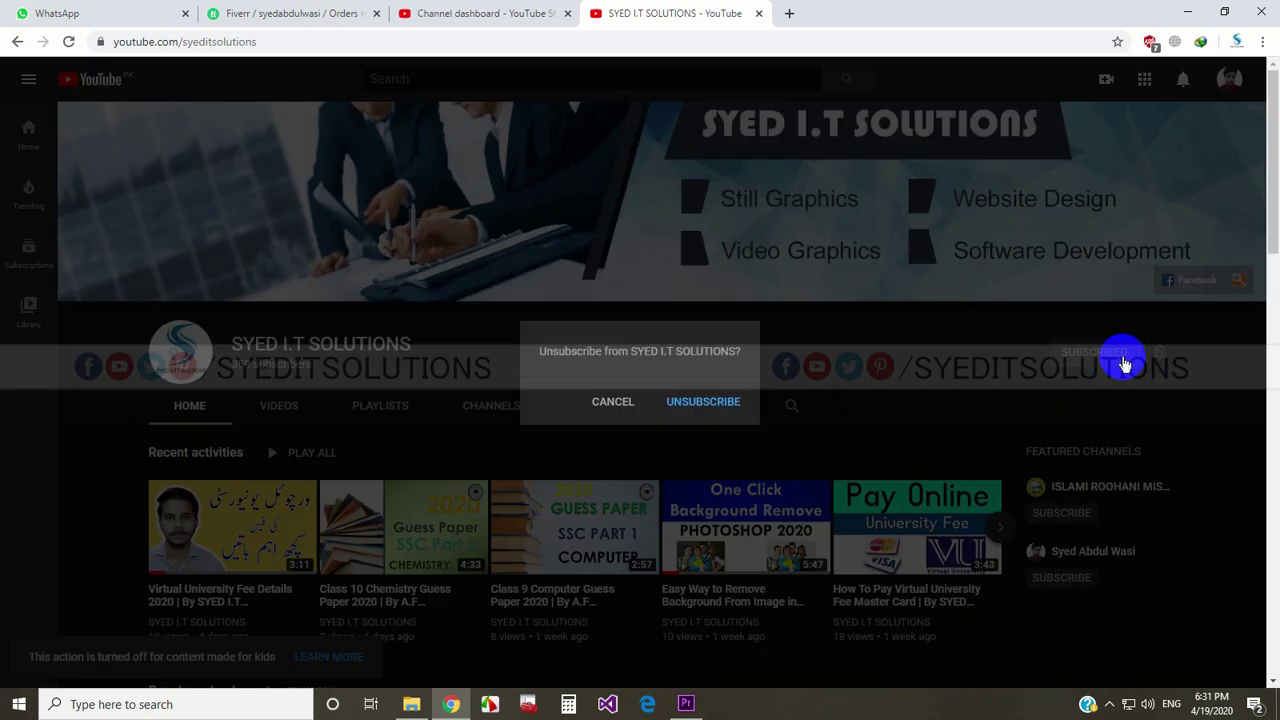
pyautogui.click(703, 401)
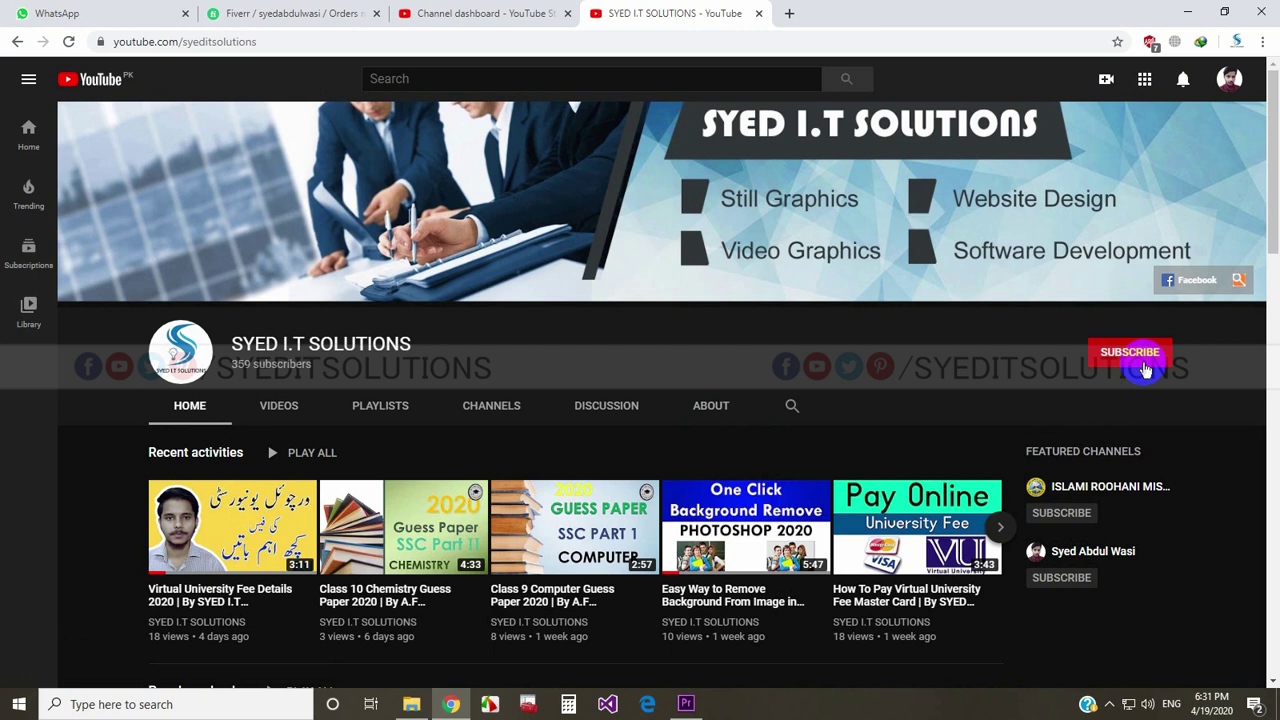
# Subscribe to SYED I.T SOLUTIONS again and set its notifications to All
pyautogui.click(1145, 368)
pyautogui.click(1160, 362)
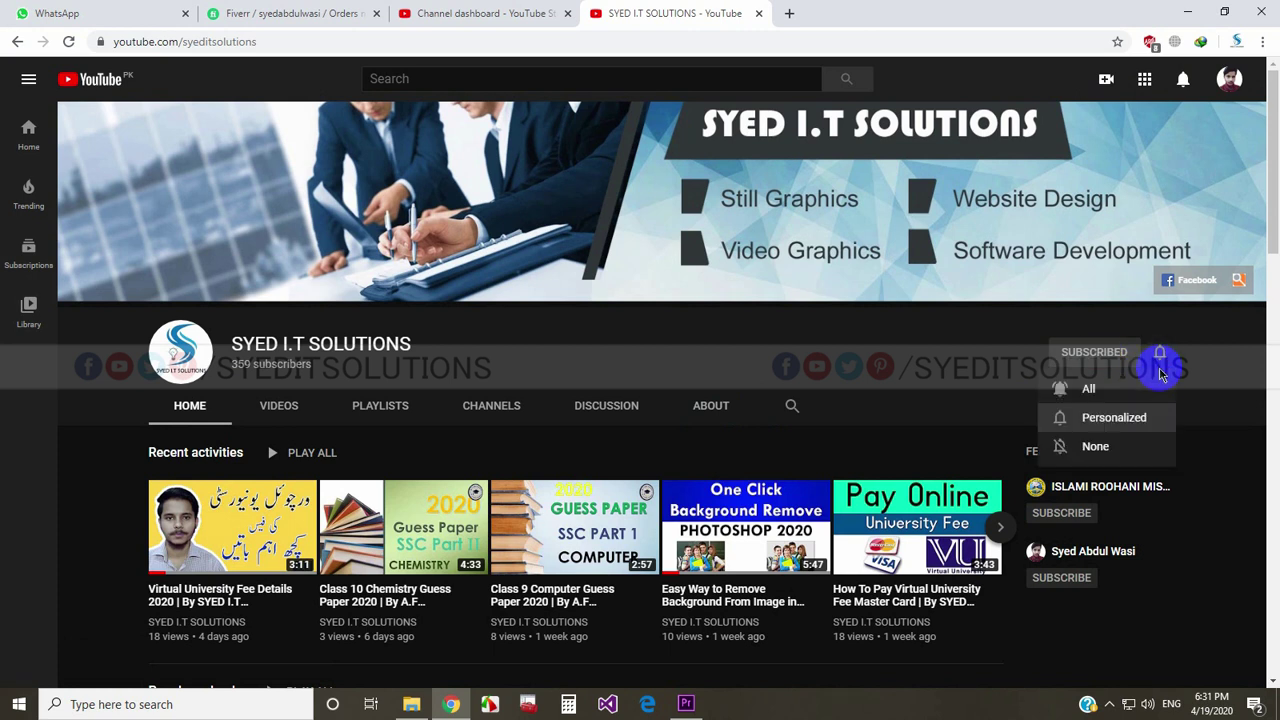
pyautogui.click(1088, 388)
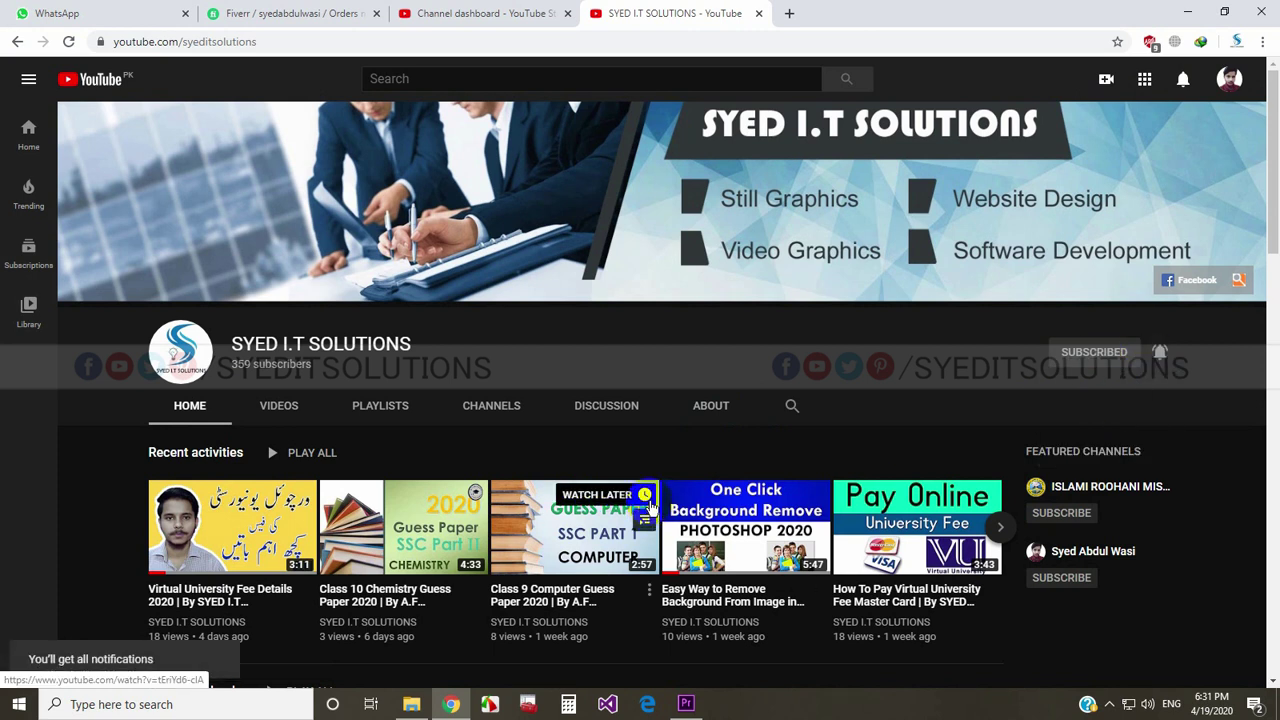